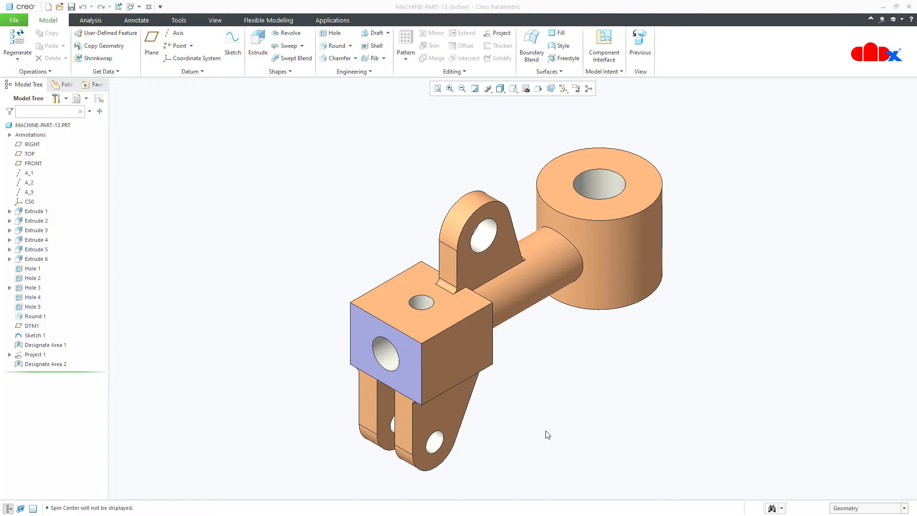
Inspect the Designate Area 1 block face and the cylinder-end face on the part model.
left_click(64, 346)
left_click(181, 369)
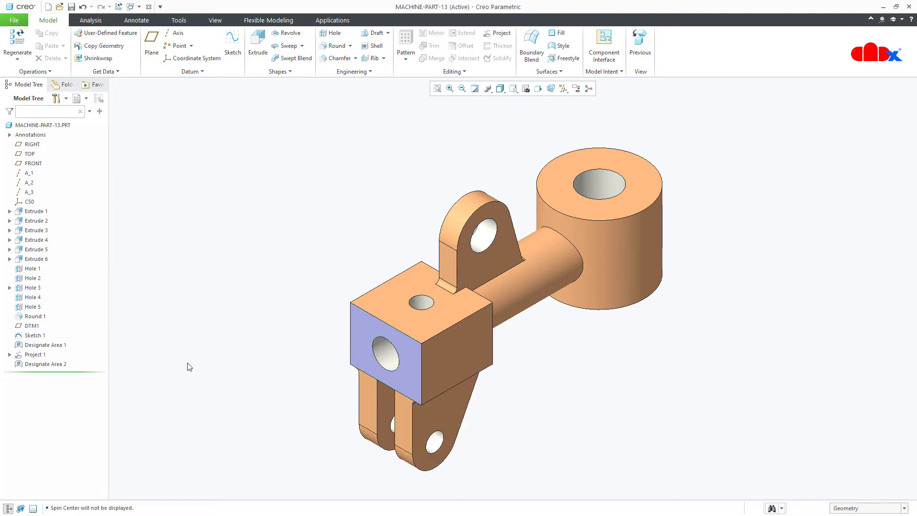
left_click(357, 363)
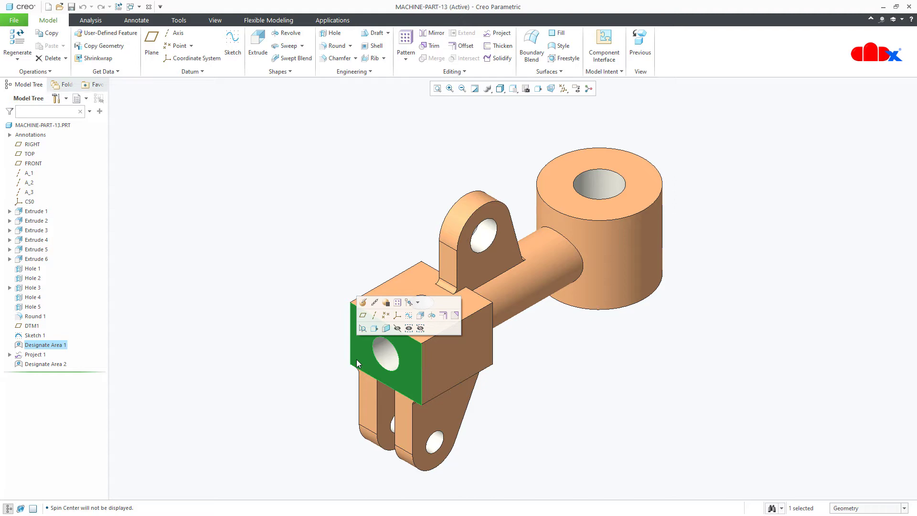
left_click(311, 406)
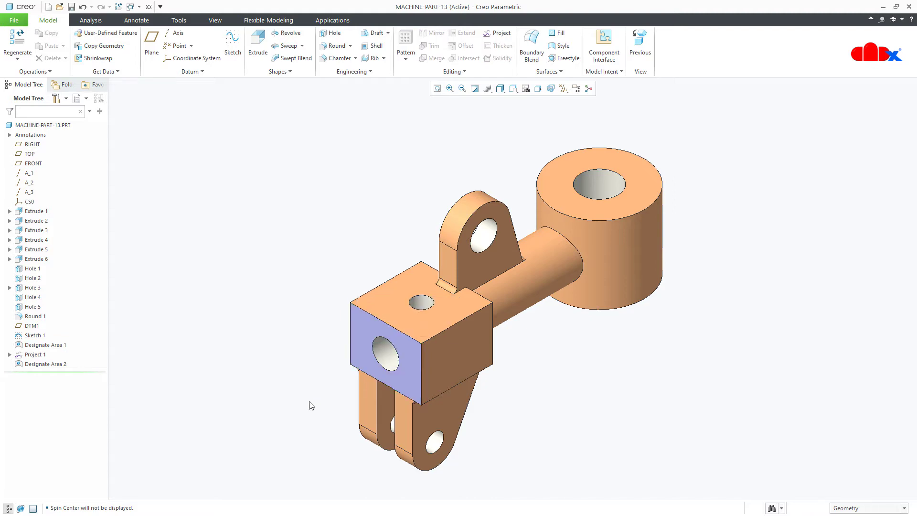
left_click(401, 375)
middle_click_drag(402, 375, 706, 285)
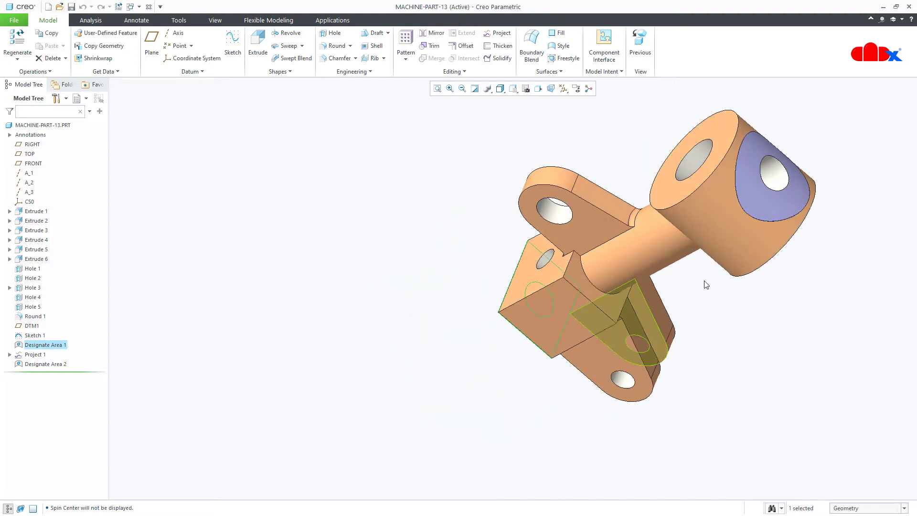
left_click(763, 210)
key("ctrl+d")
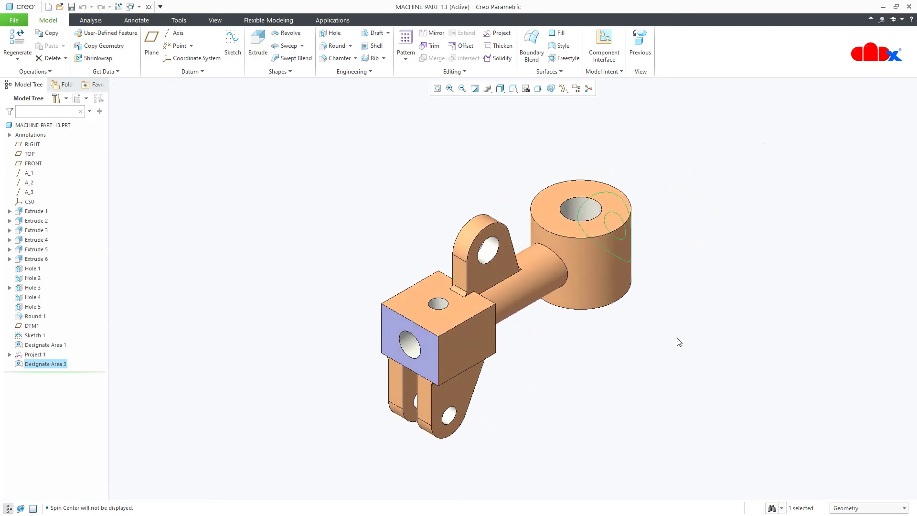
left_click(660, 380)
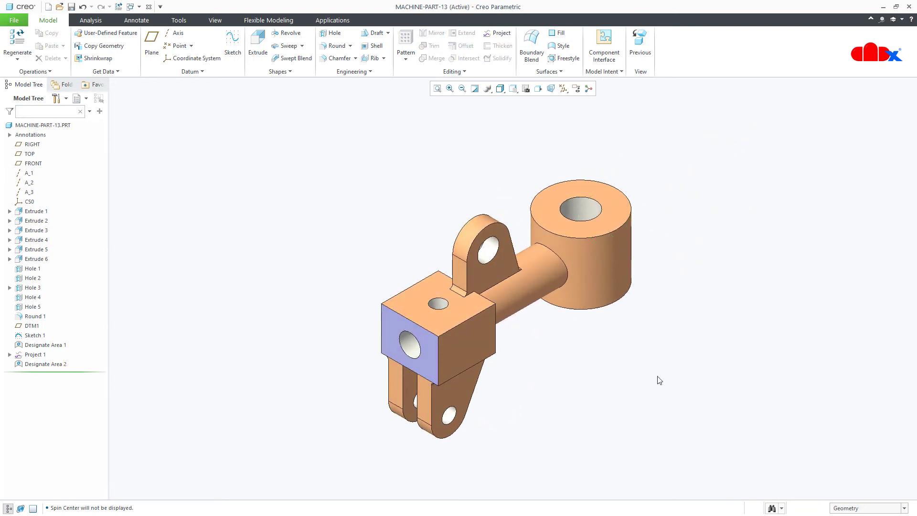
Switch to the MACHINE-PART-13.DRW window and check its left and right views.
left_click(130, 7)
left_click(143, 18)
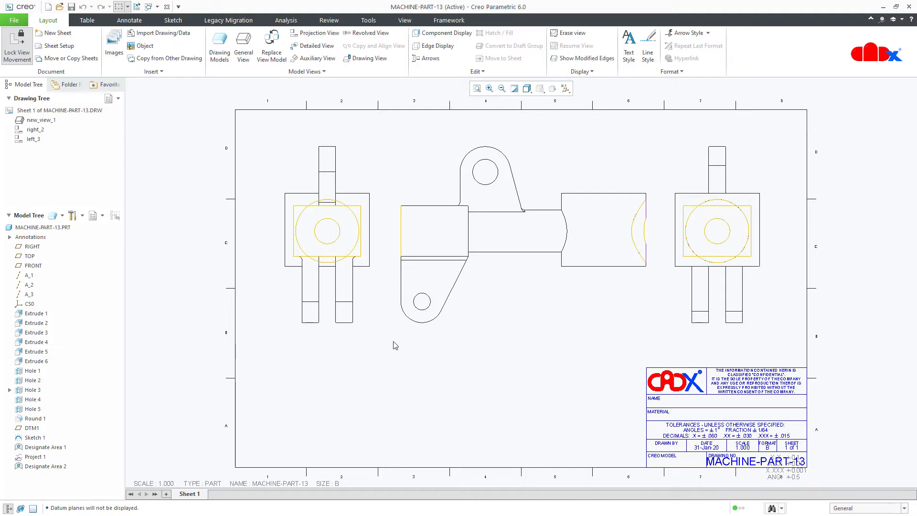
left_click(369, 242)
left_click(683, 323)
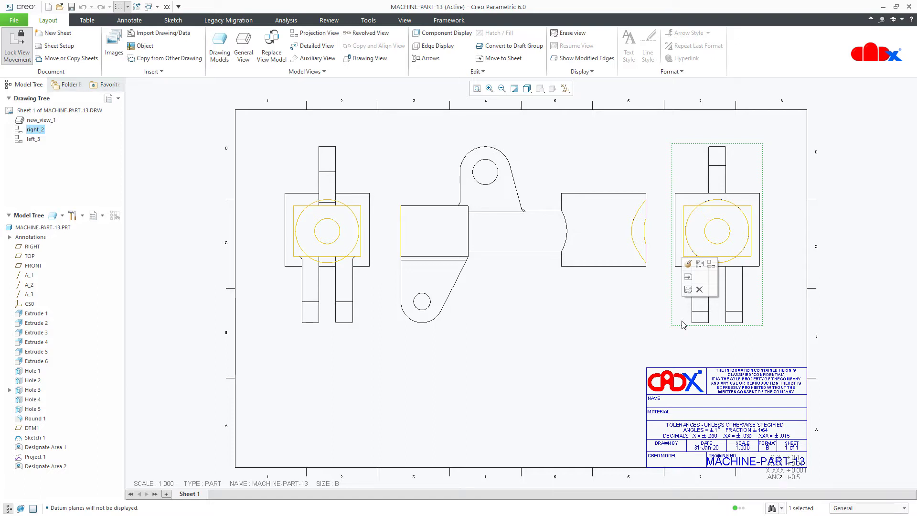
left_click(368, 310)
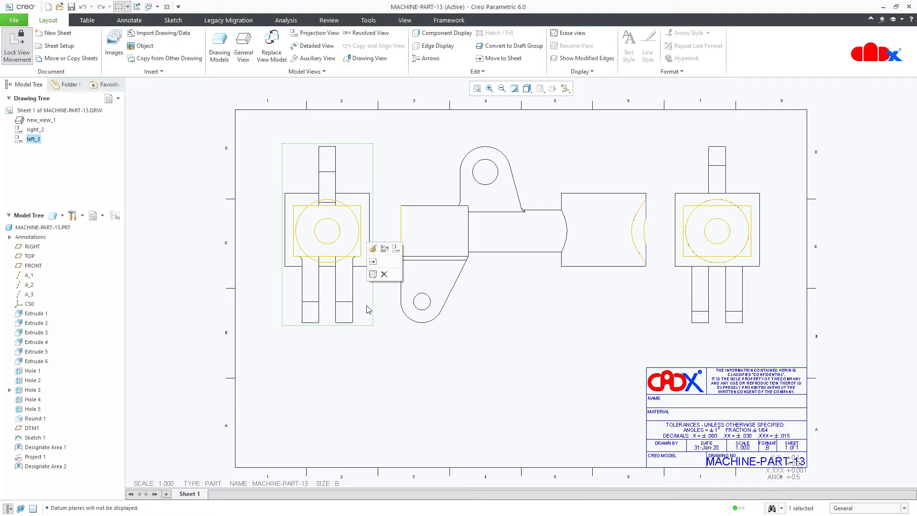
left_click(693, 316)
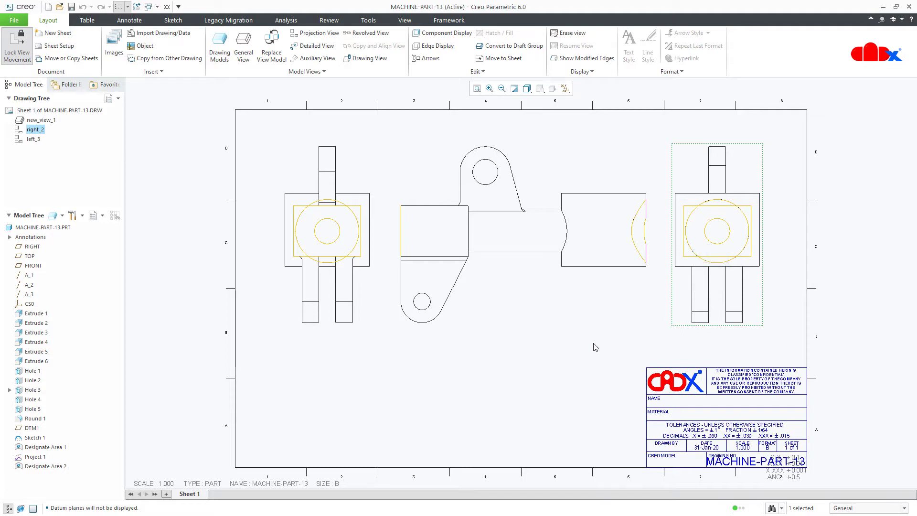
Show the Layer Tree with MACHINE-PART-13.PRT (ACTIVE MODEL) as the layer object.
left_click(103, 217)
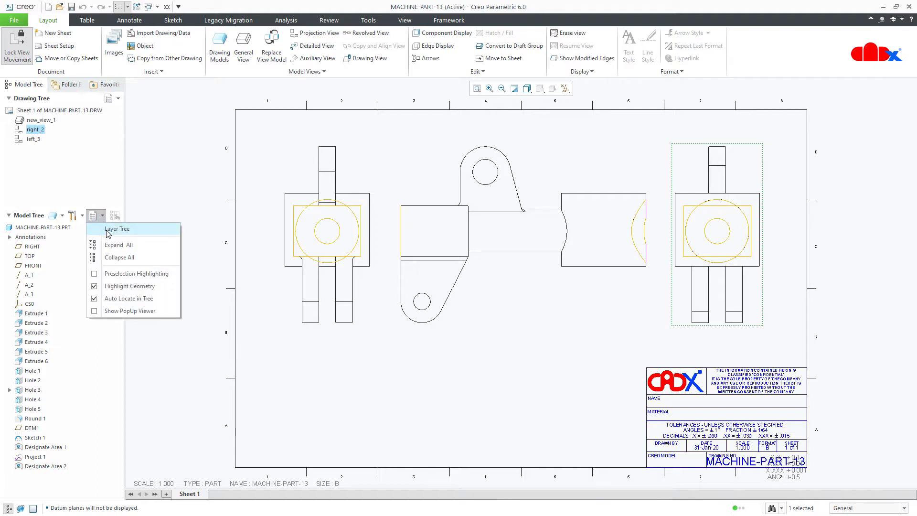
left_click(108, 231)
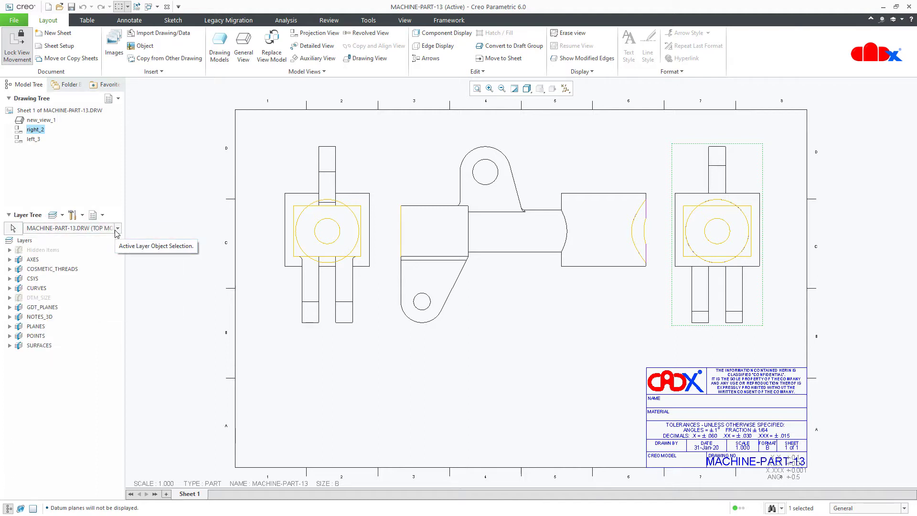
left_click(117, 229)
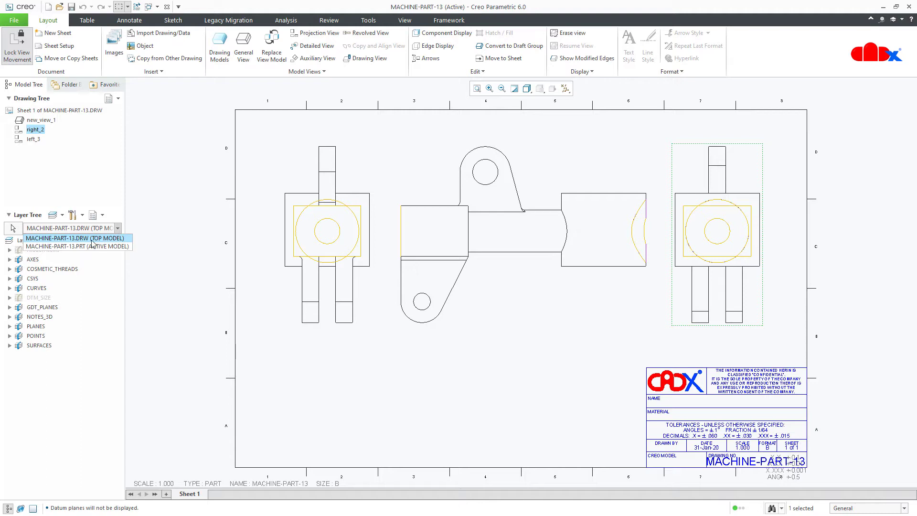
left_click(68, 247)
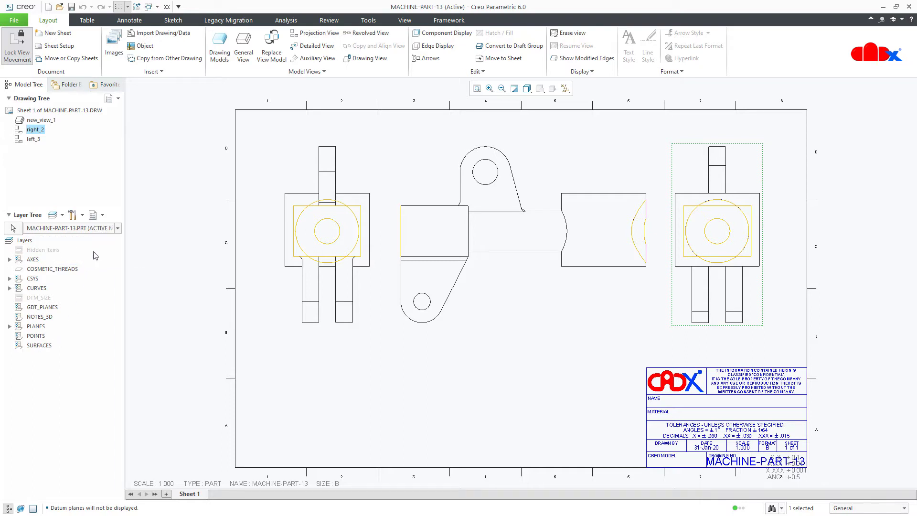
left_click(110, 228)
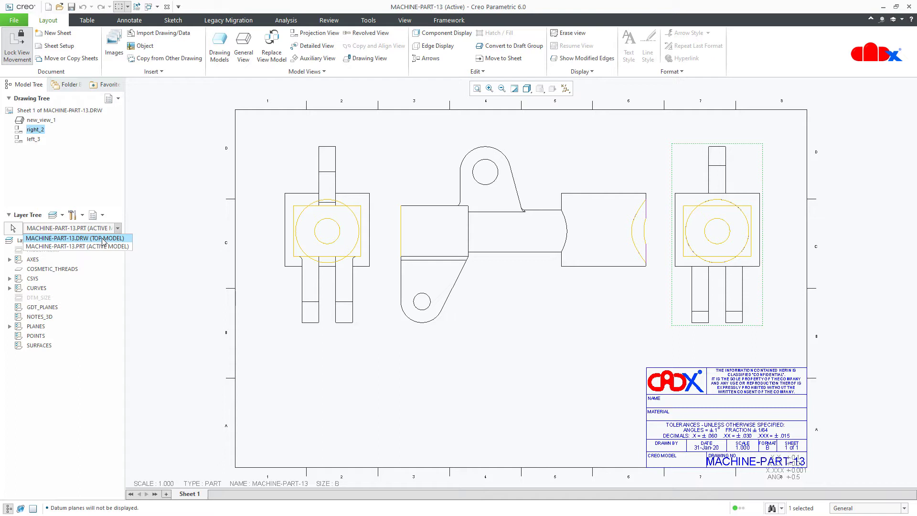
left_click(104, 239)
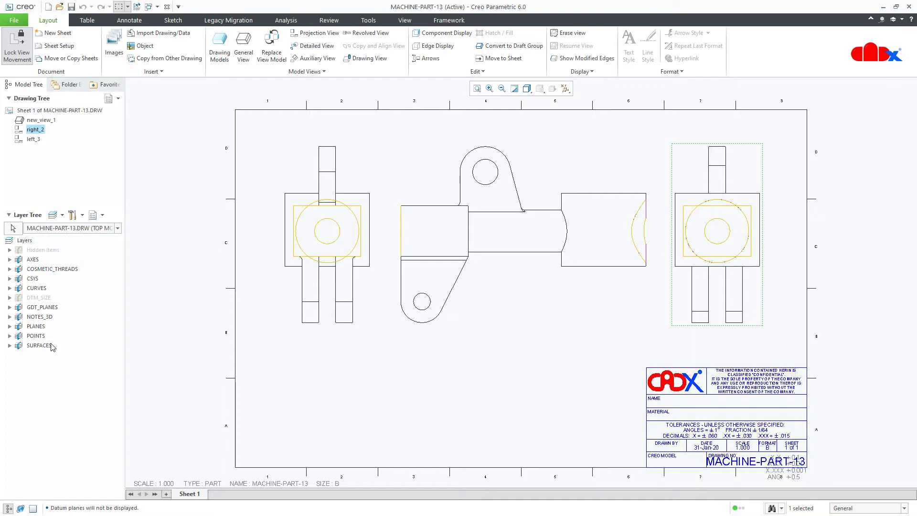
left_click(113, 228)
left_click(108, 247)
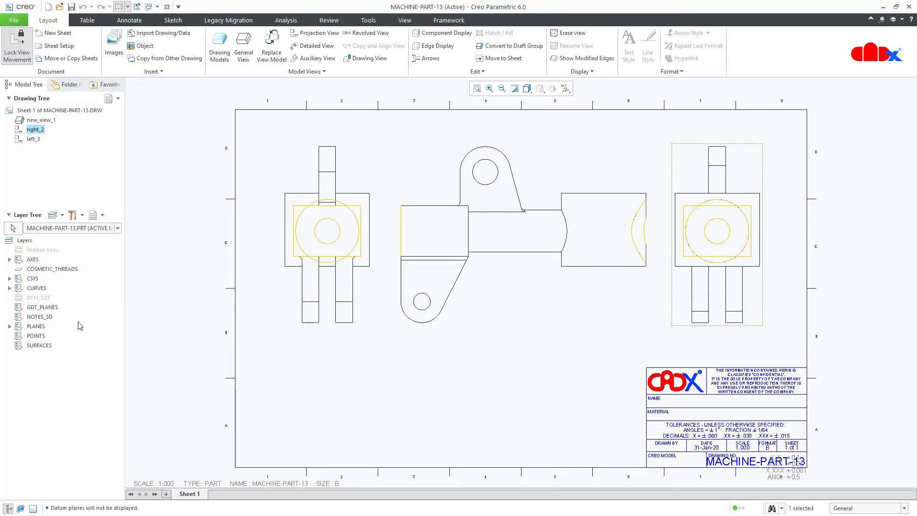
Create layer DA1 containing Designate Area 1 picked in the left view.
right_click(51, 389)
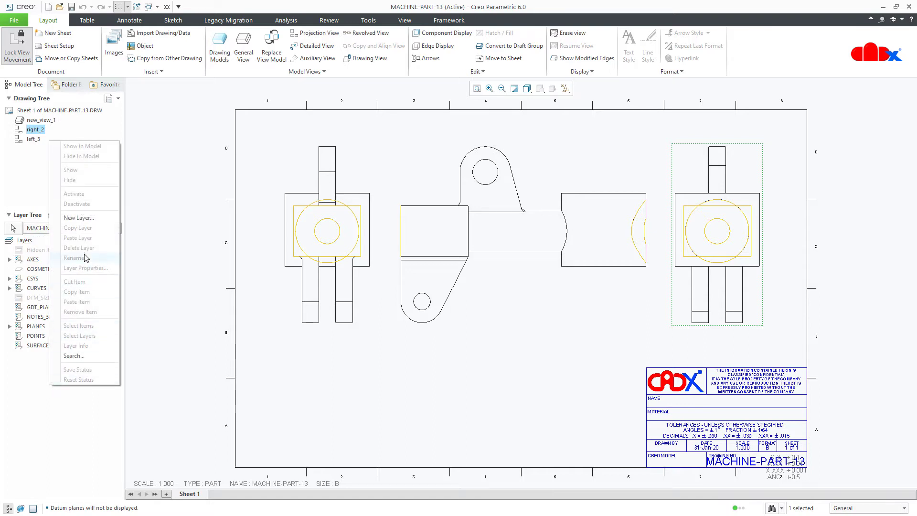
left_click(91, 218)
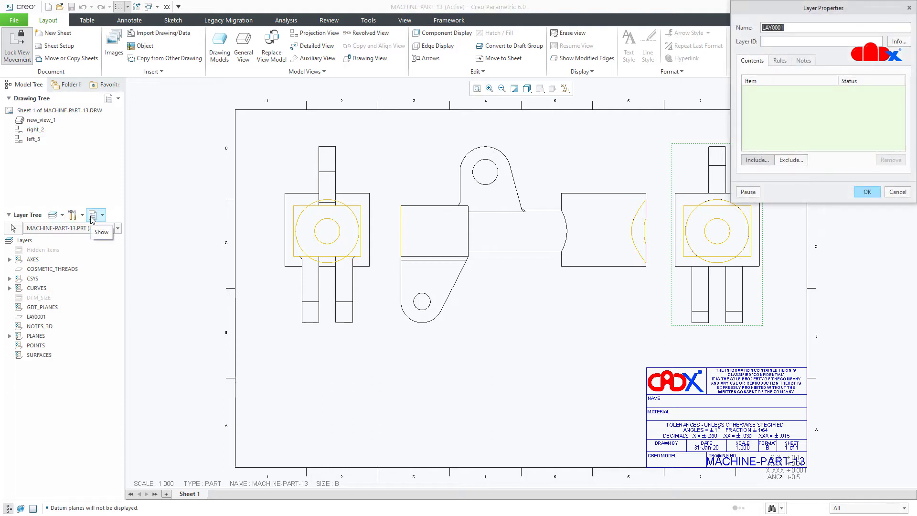
type("DA")
left_click(297, 258)
left_click(296, 258)
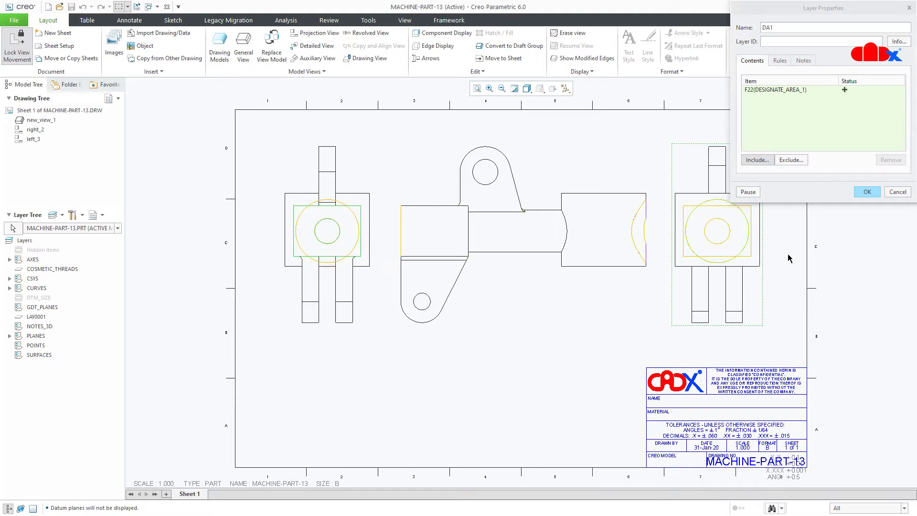
left_click(866, 192)
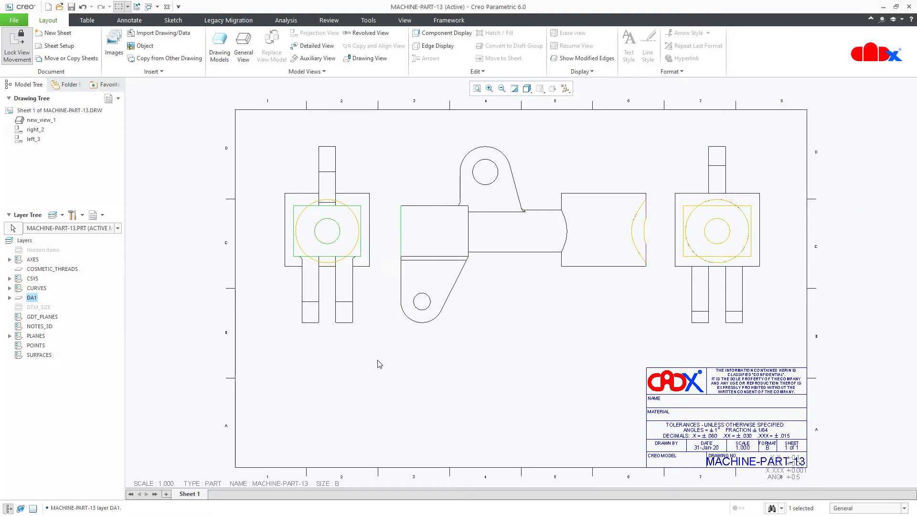
Create layer DA2 containing Designate Area 2 picked in the right view.
right_click(60, 387)
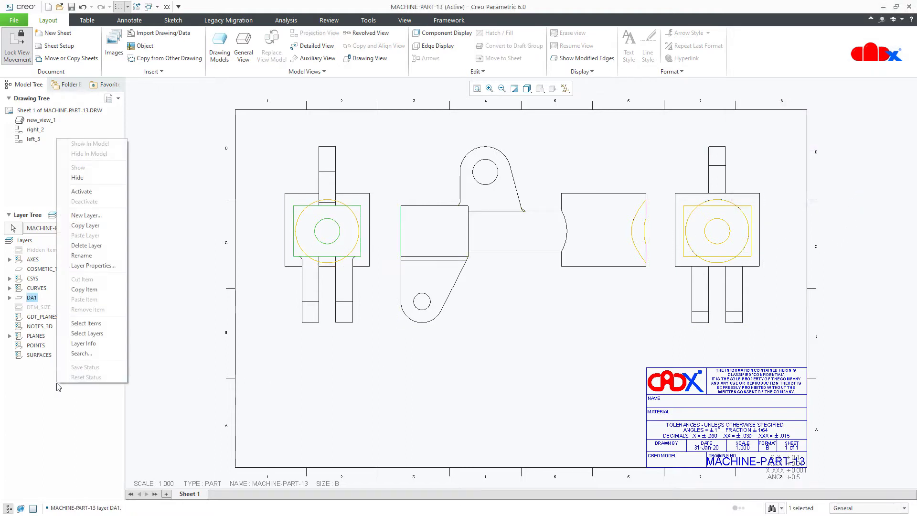
left_click(99, 218)
type("DA2")
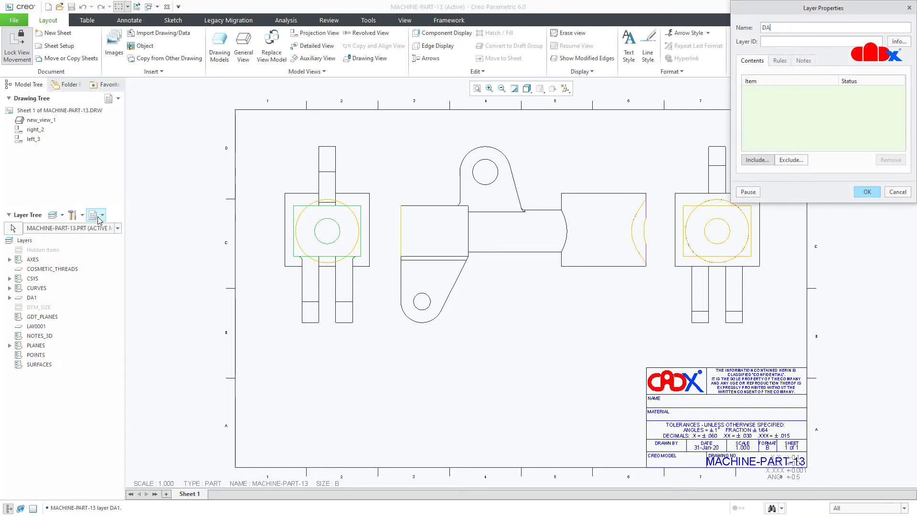
left_click(700, 251)
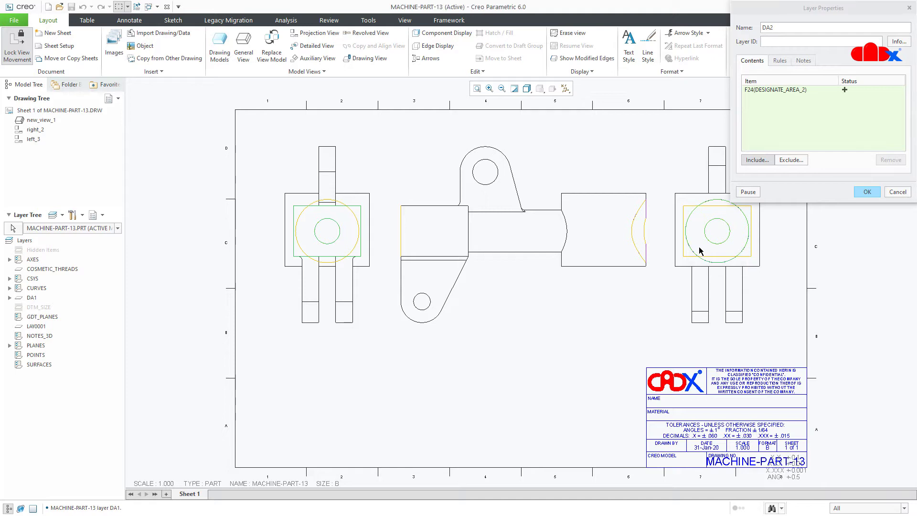
left_click(868, 191)
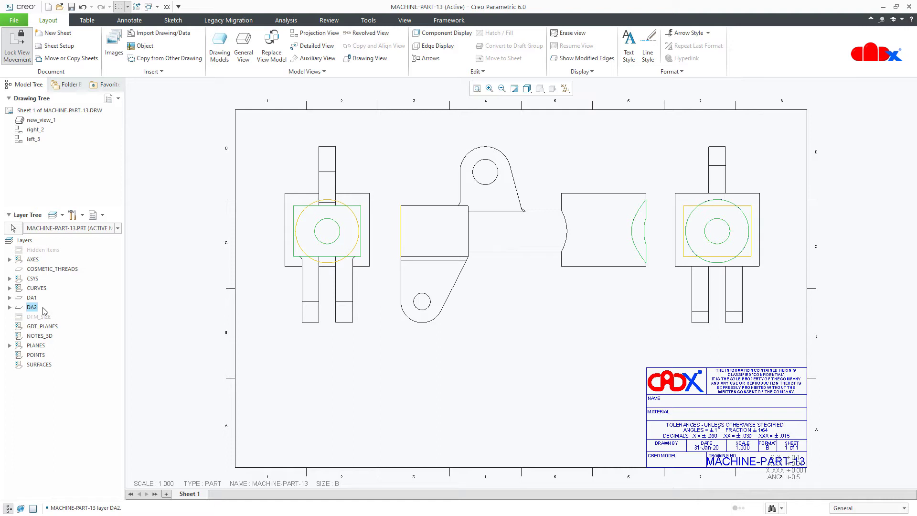
Set Layer Status Control to 'Yes - controlled separately in drawing' and confirm.
left_click(81, 216)
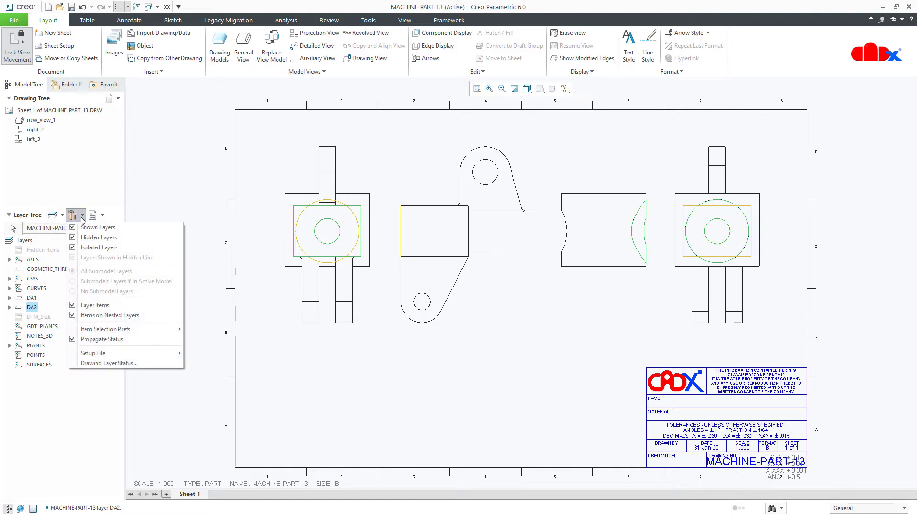
left_click(88, 364)
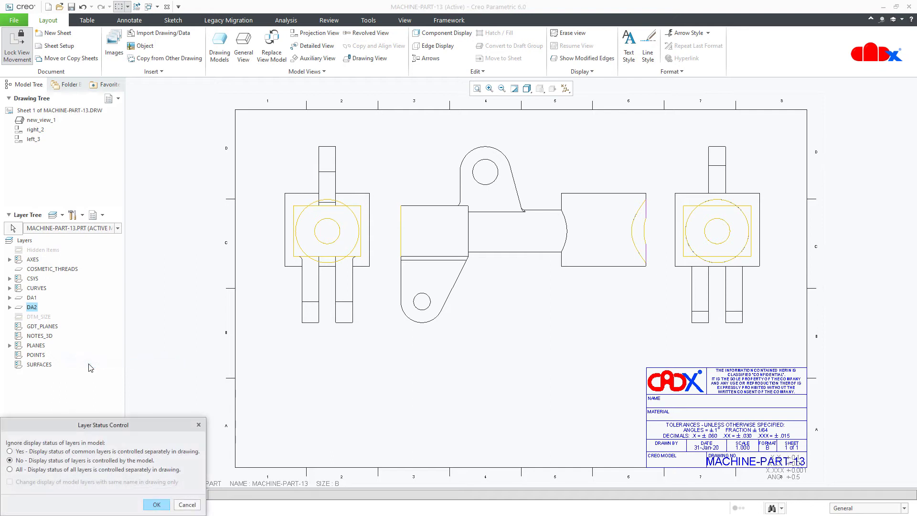
left_click(48, 452)
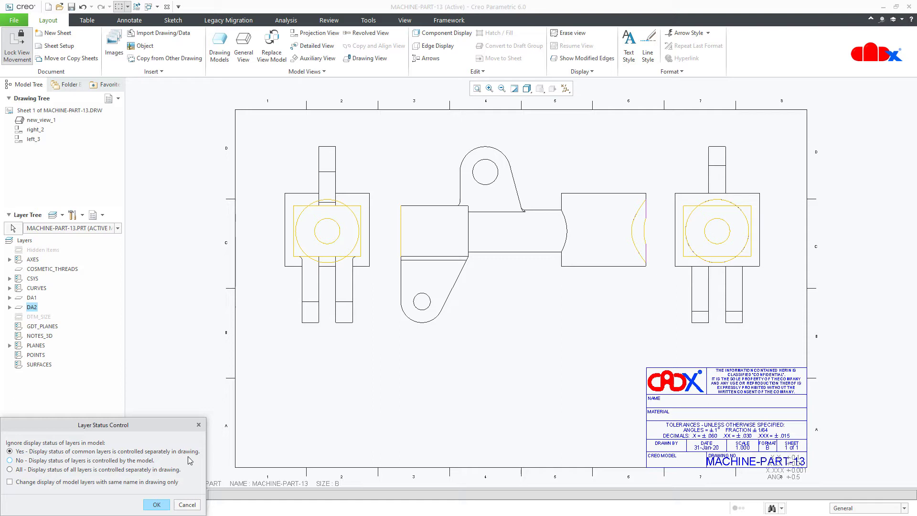
left_click(160, 504)
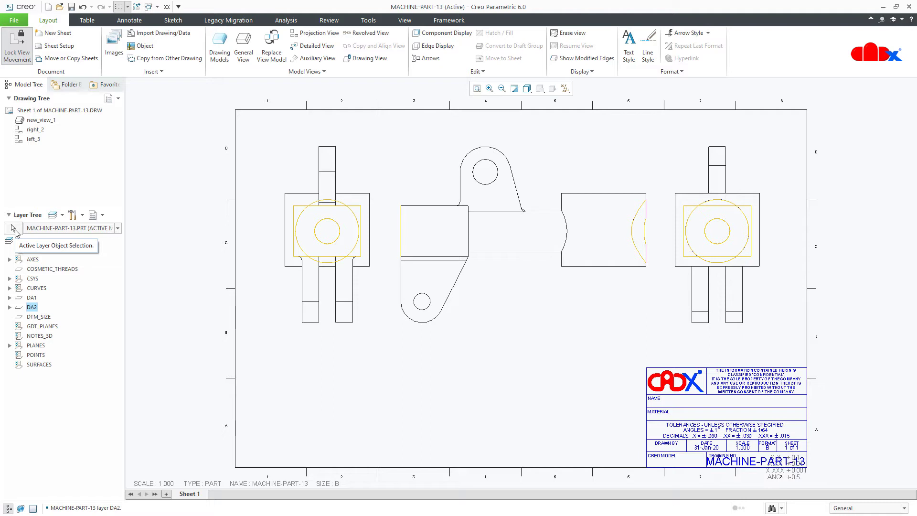
Hide layer DA2 in the left view.
left_click(13, 229)
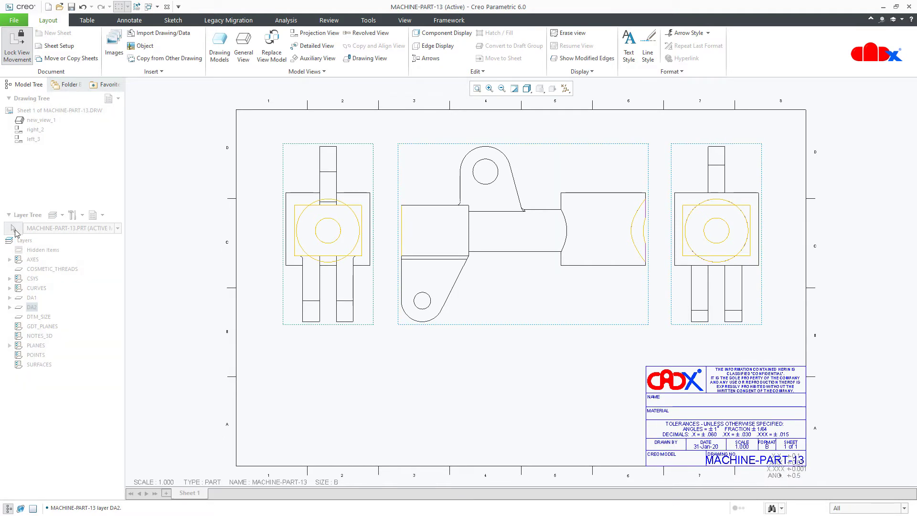
left_click(284, 309)
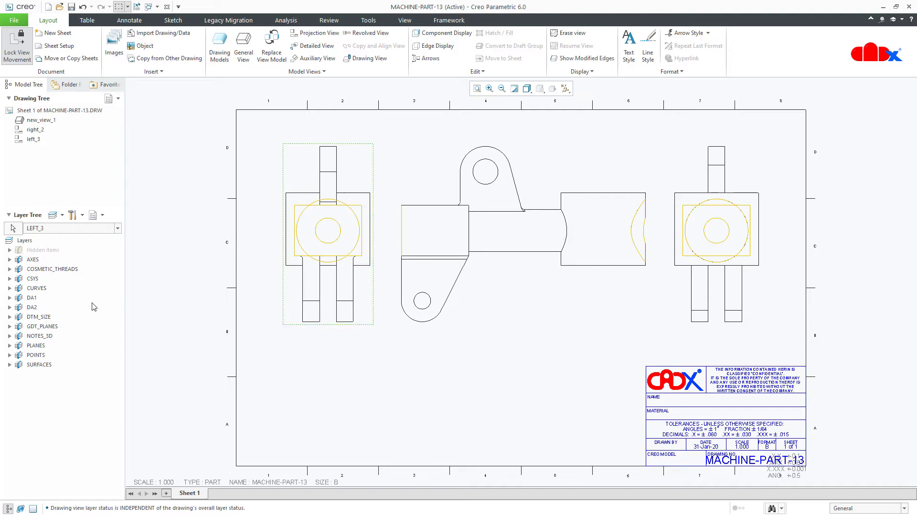
right_click(32, 308)
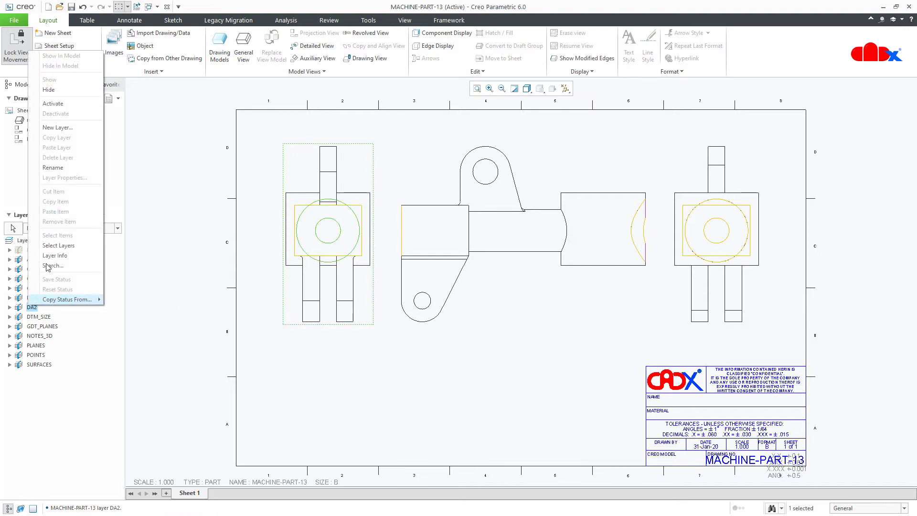
left_click(49, 90)
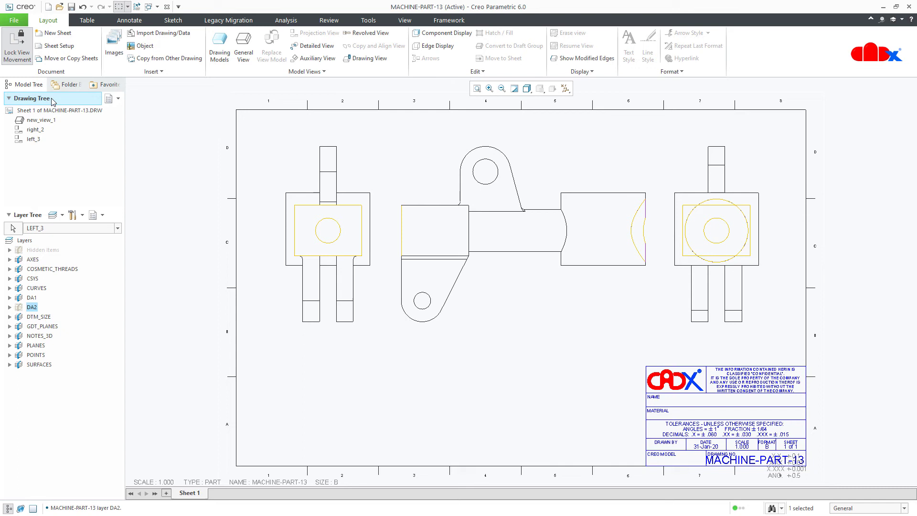
Hide layer DA1 in the right view.
left_click(13, 229)
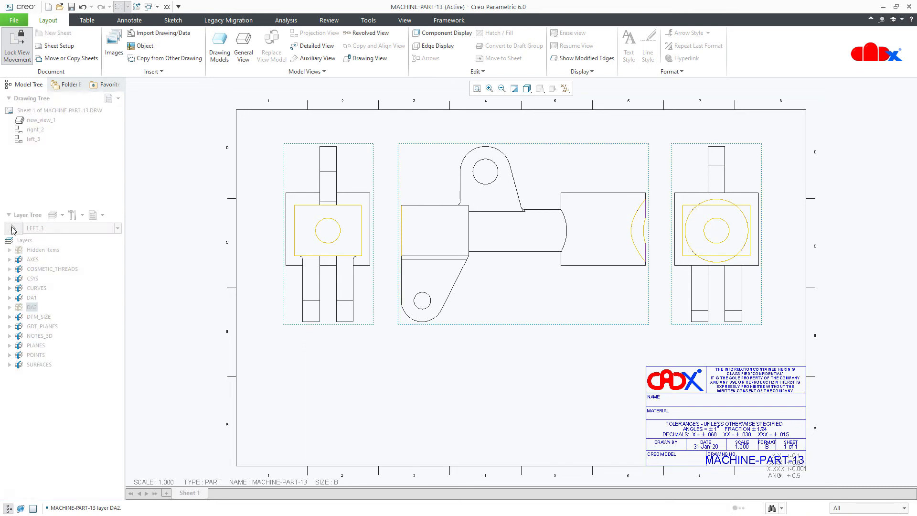
left_click(690, 312)
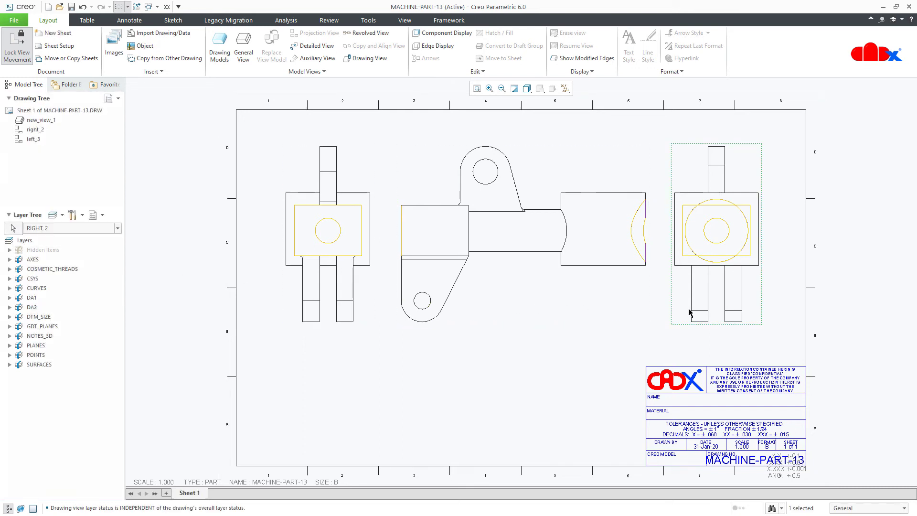
right_click(28, 299)
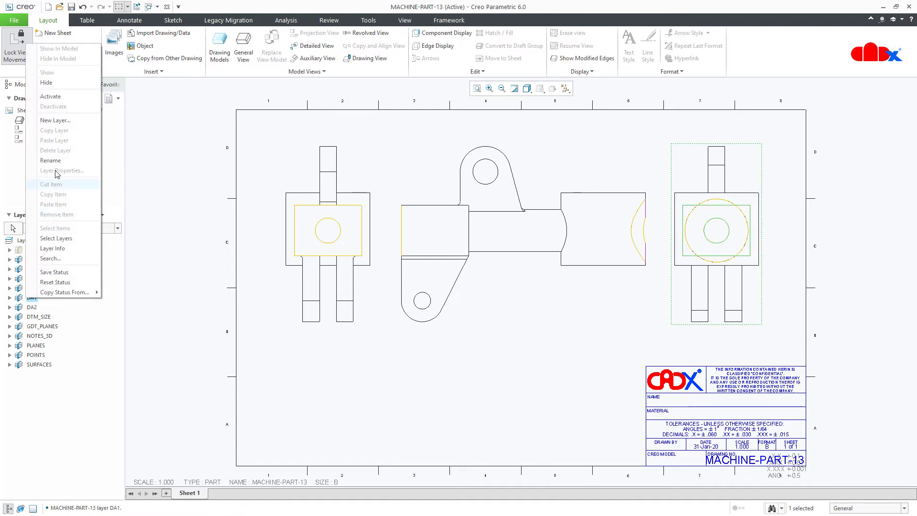
left_click(46, 82)
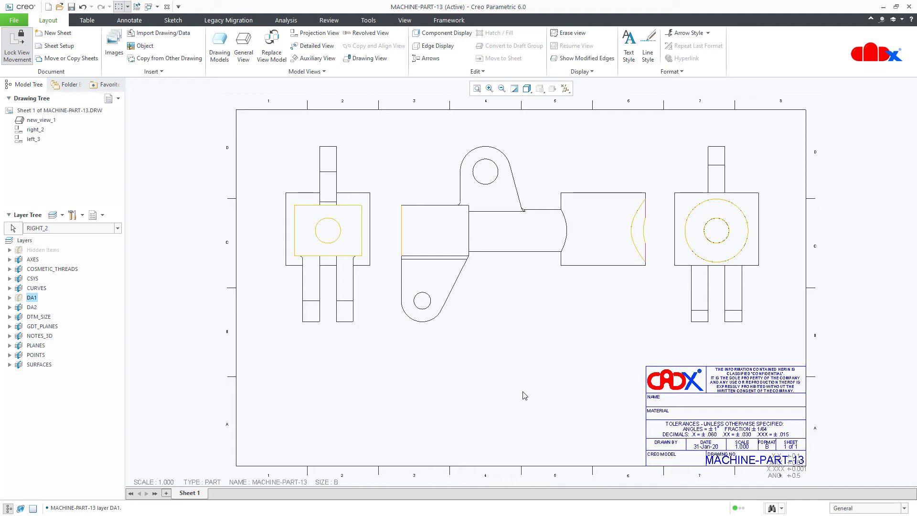
Set the layer object to MACHINE-PART-13.DRW (TOP MODEL) and switch the panel back to Model Tree.
left_click(15, 230)
left_click(293, 325)
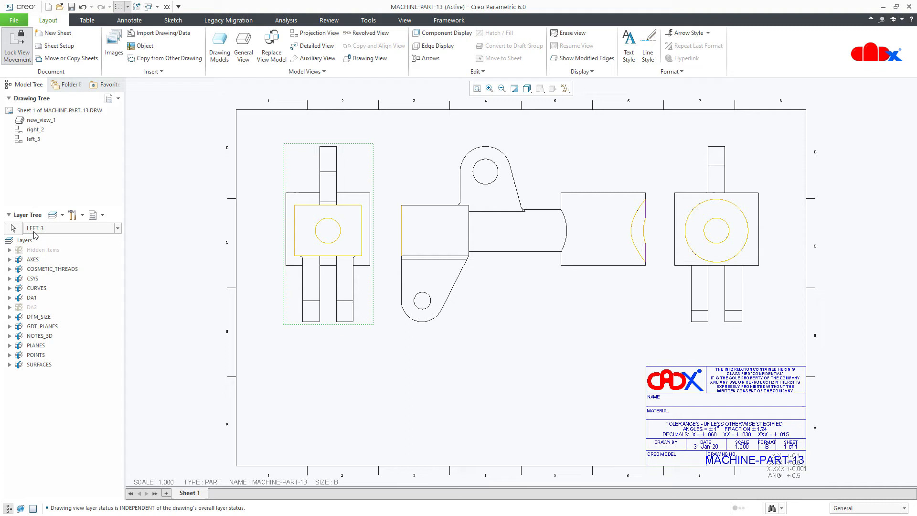
left_click(55, 232)
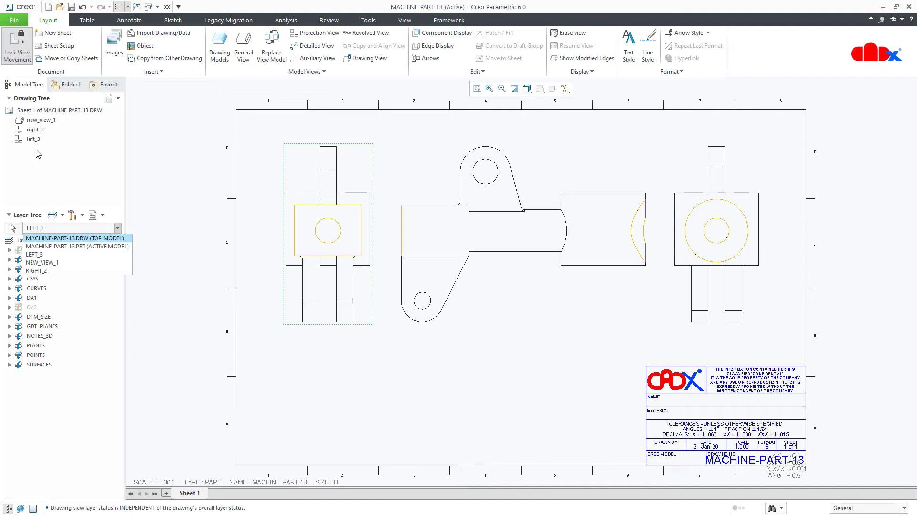
left_click(72, 238)
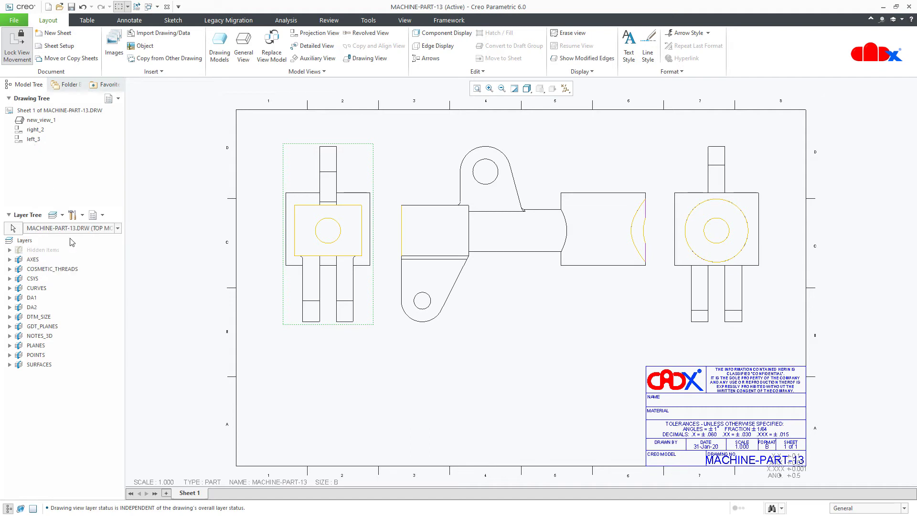
left_click(103, 215)
left_click(115, 228)
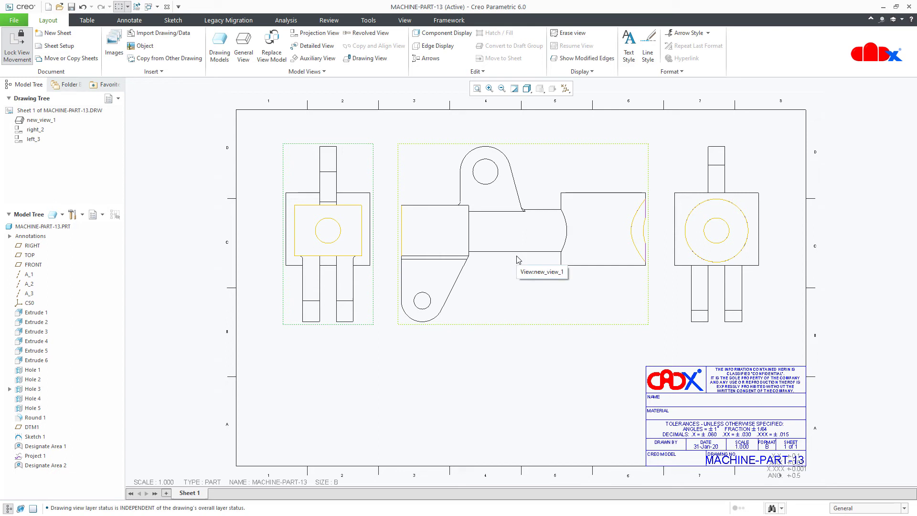
Hatch the left view's designated flat area as cross-section A with Half spacing.
left_click(354, 241)
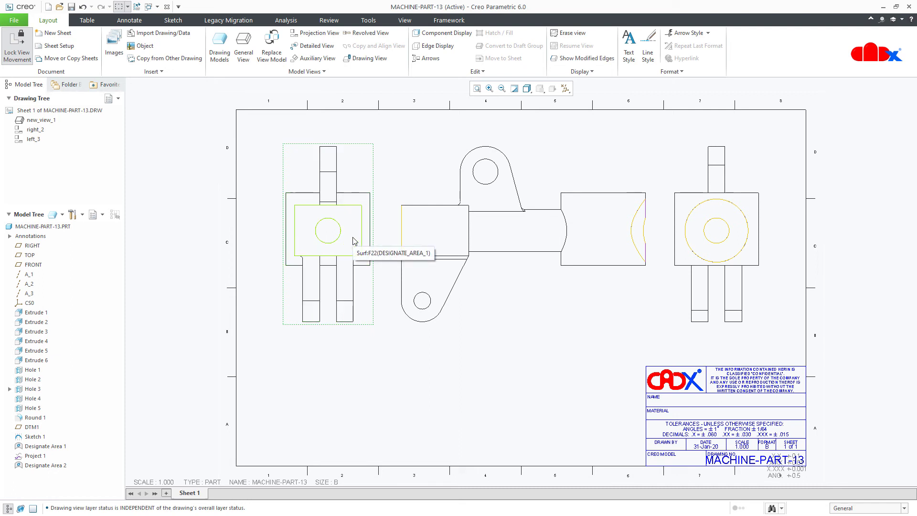
left_click(354, 240)
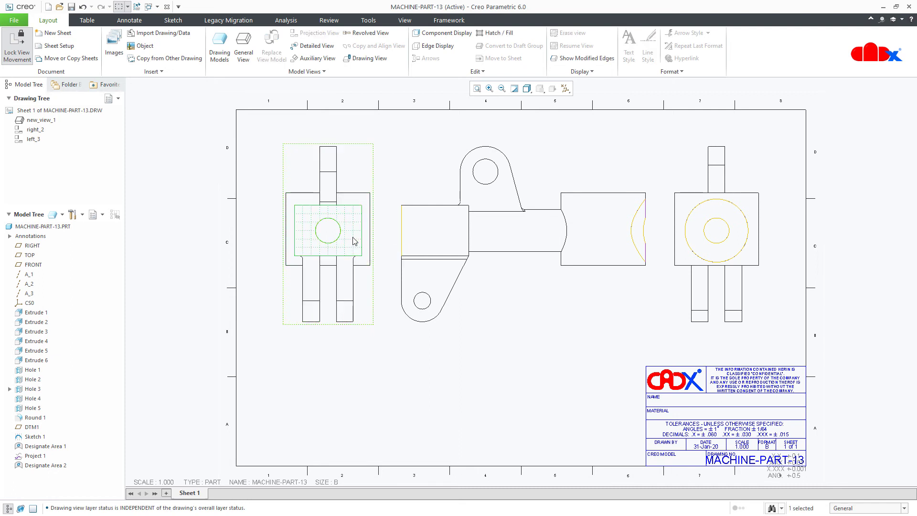
left_click(501, 36)
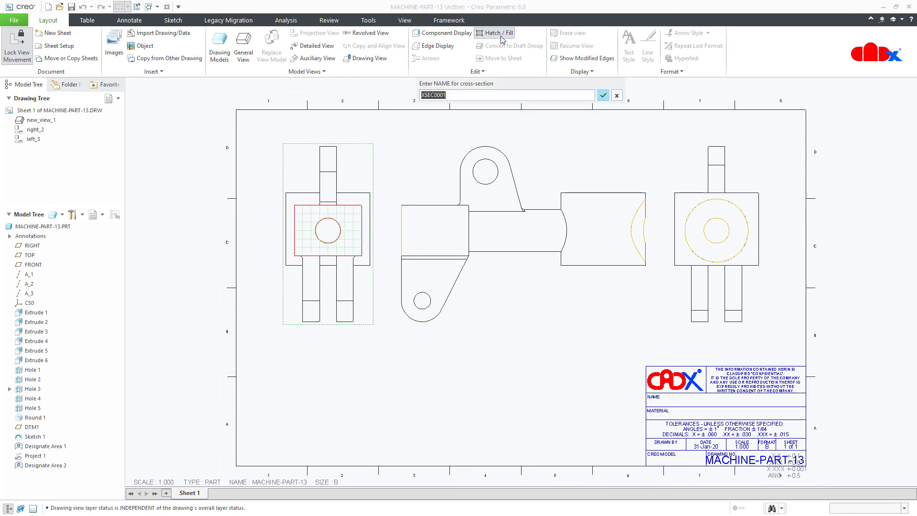
type("A")
key("Return")
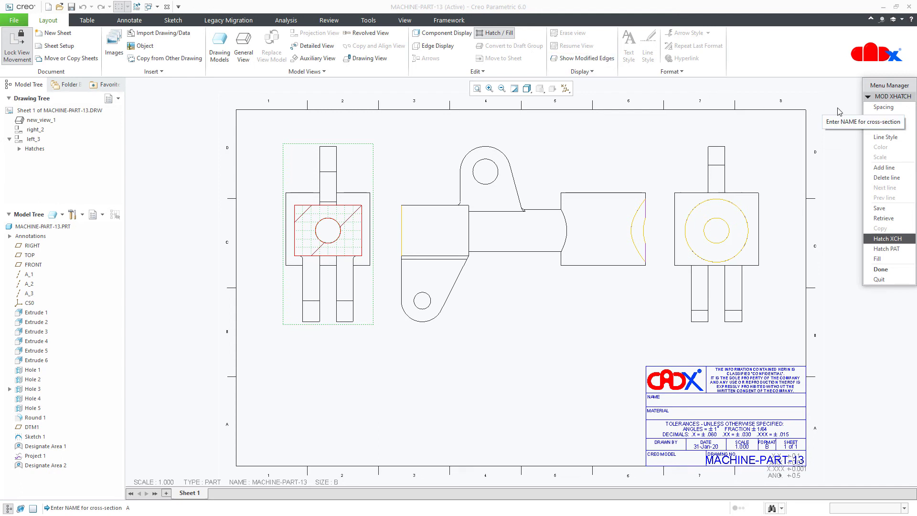
left_click(883, 107)
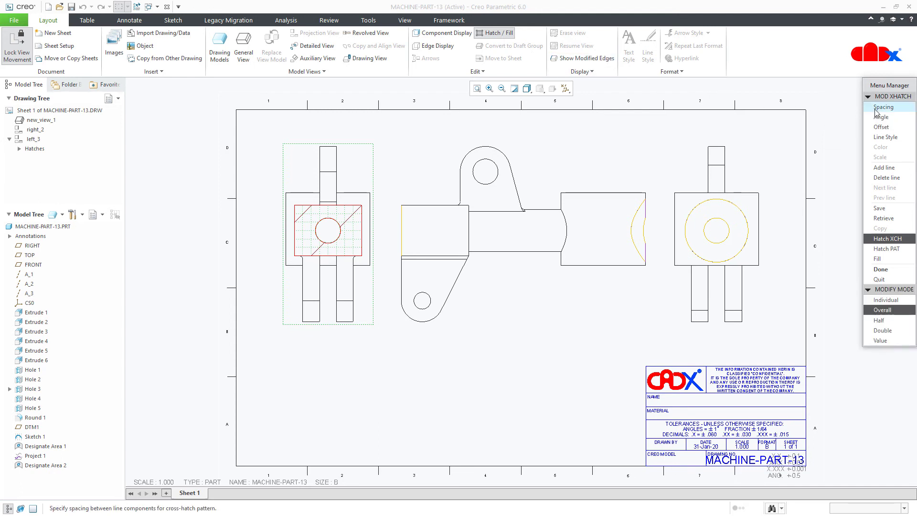
left_click(880, 321)
left_click(881, 321)
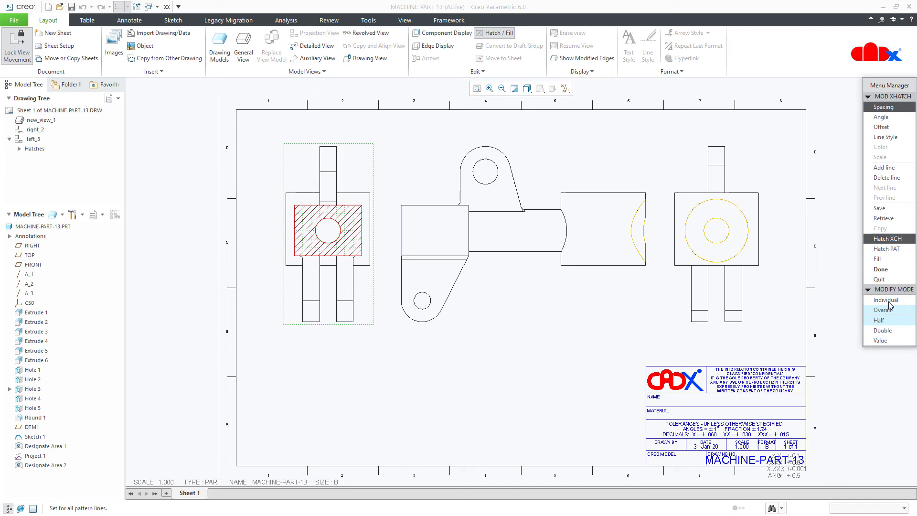
left_click(881, 270)
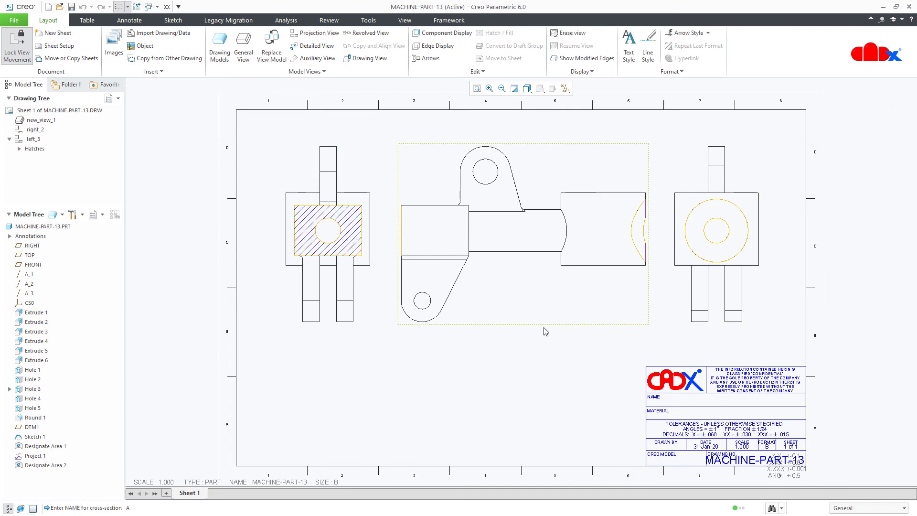
left_click(723, 258)
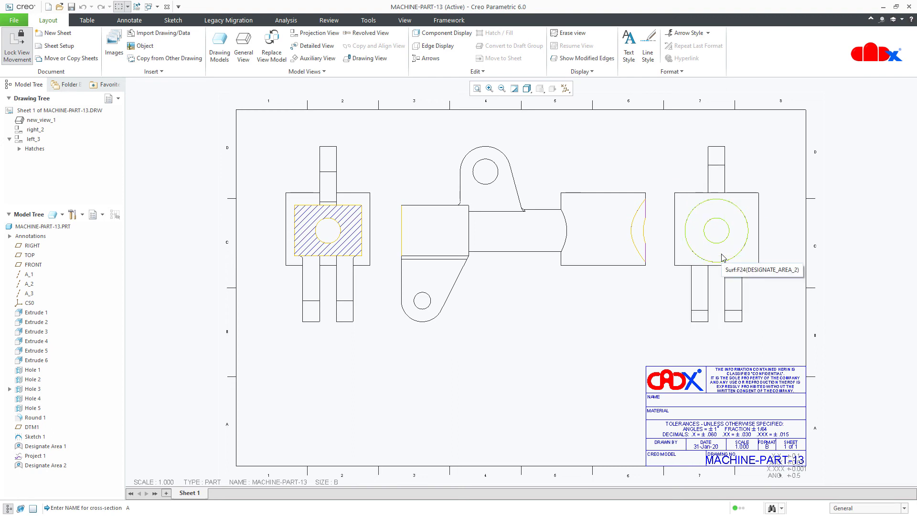
left_click(722, 258)
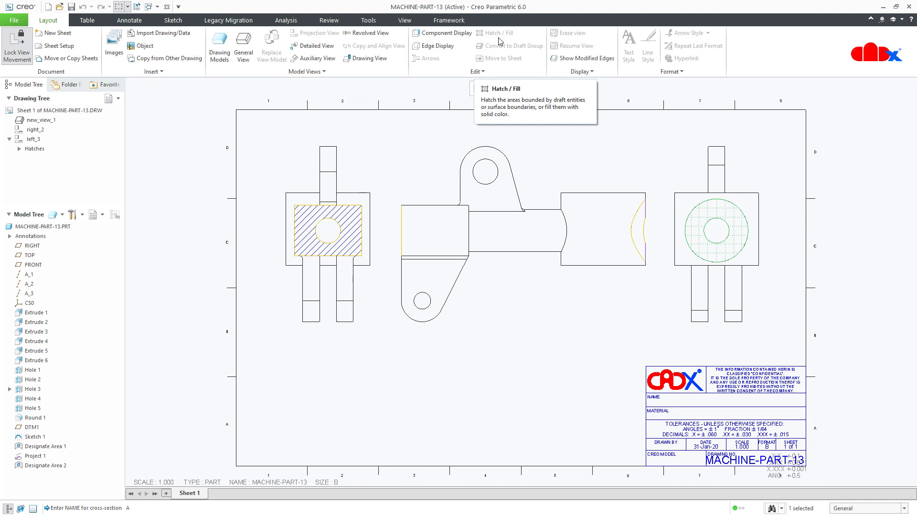
left_click(501, 330)
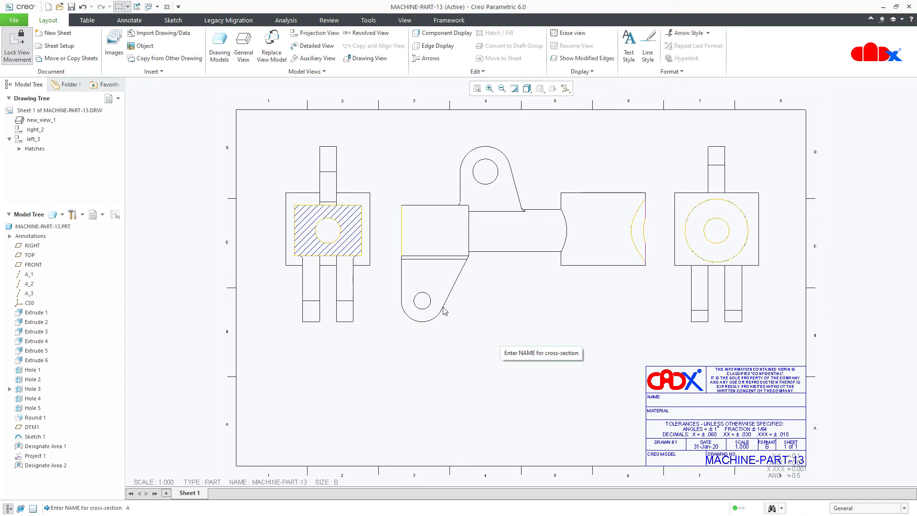
left_click(158, 7)
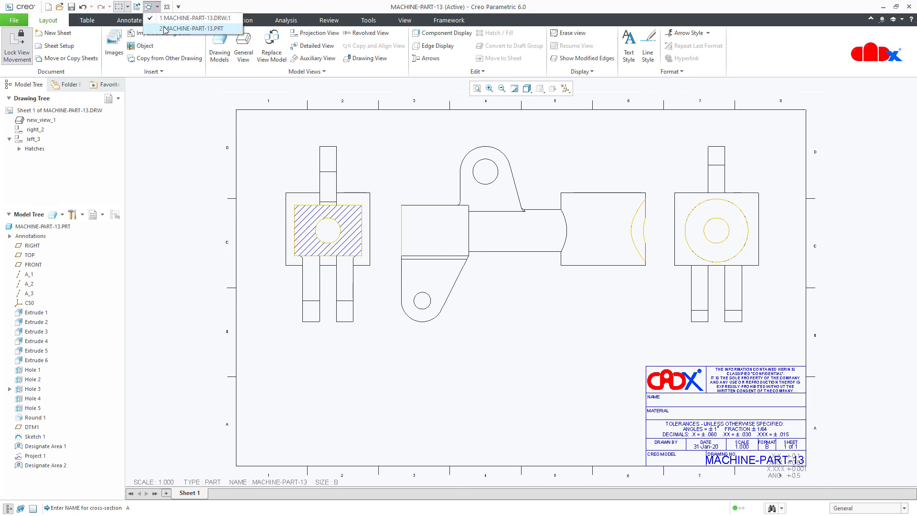
left_click(164, 29)
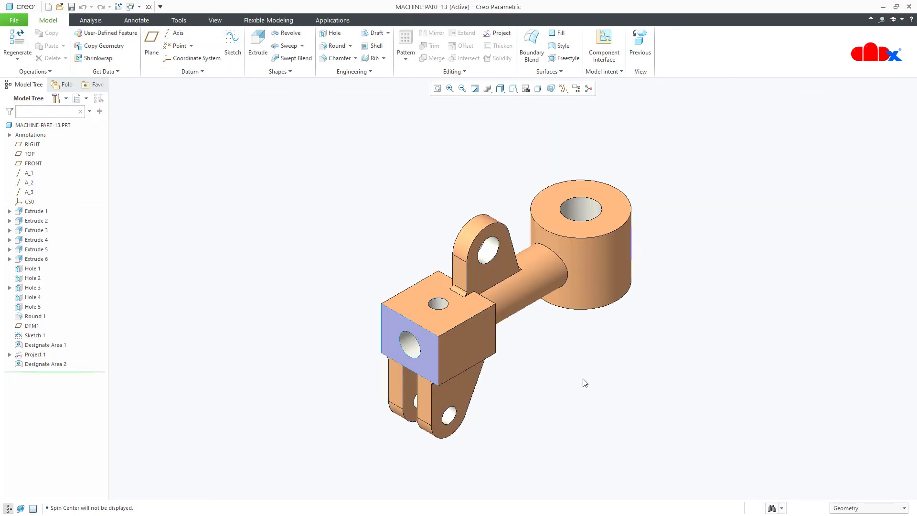
middle_click_drag(594, 363, 595, 360)
left_click(139, 7)
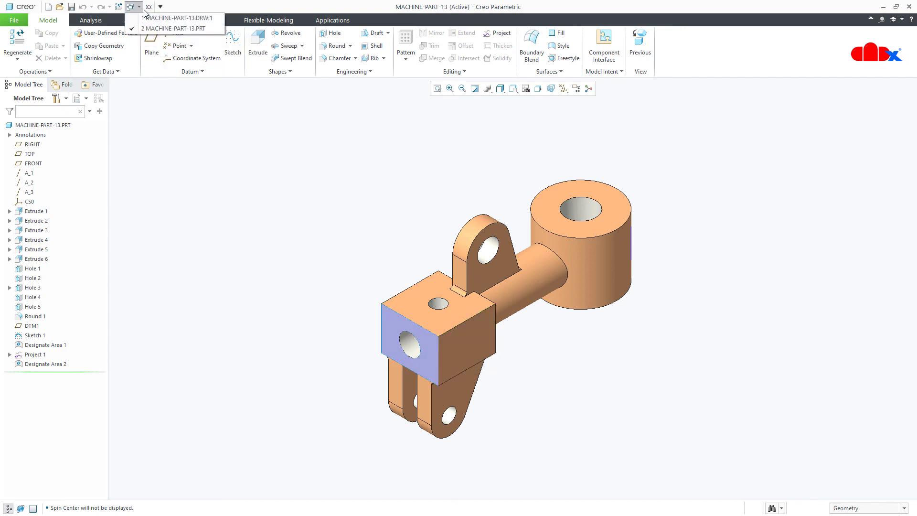
left_click(149, 18)
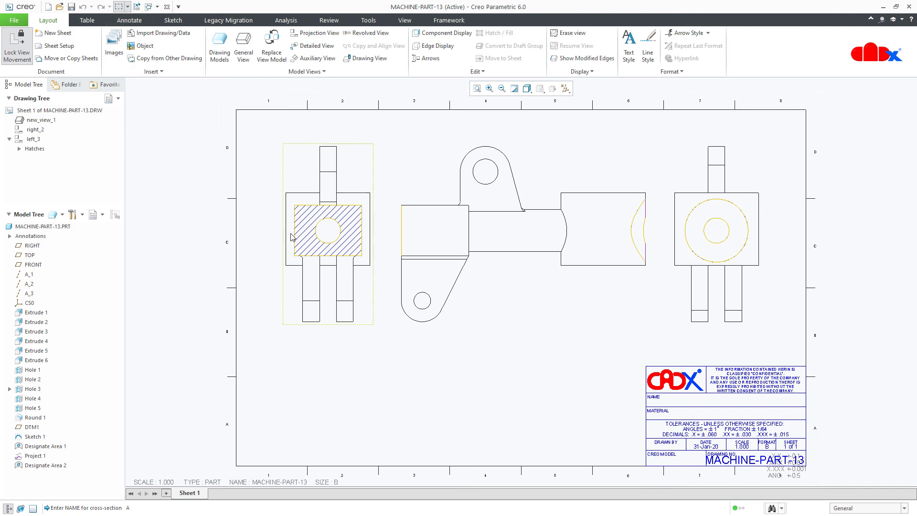